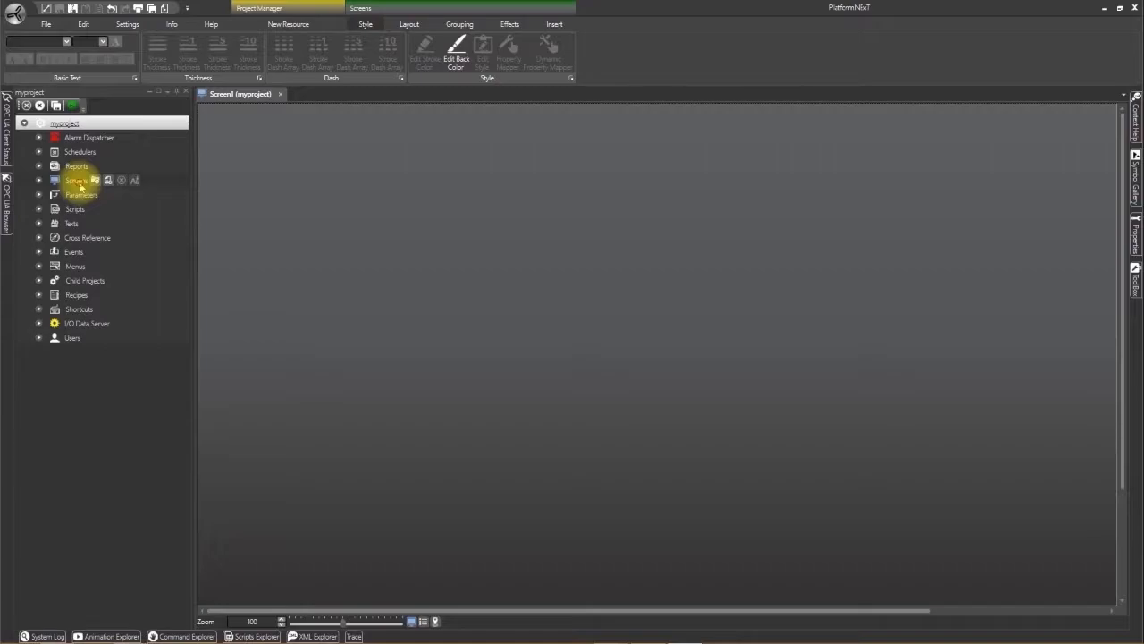
Add a new screen named Screen3 from the dark grey Full HD 1920x1080 blank template.
click(78, 182)
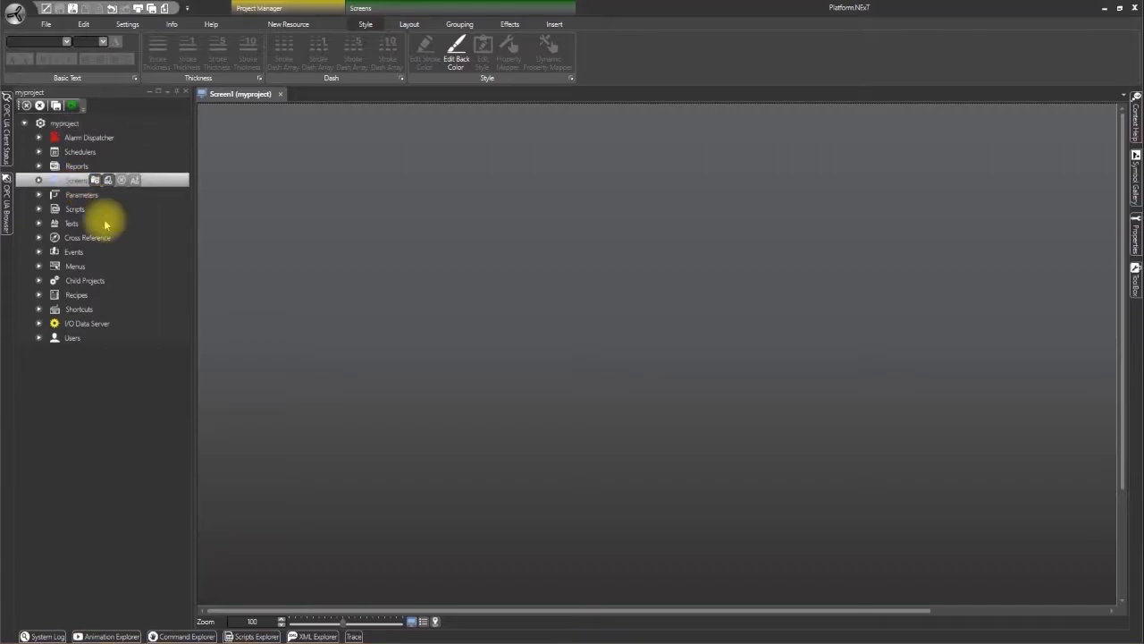
click(38, 180)
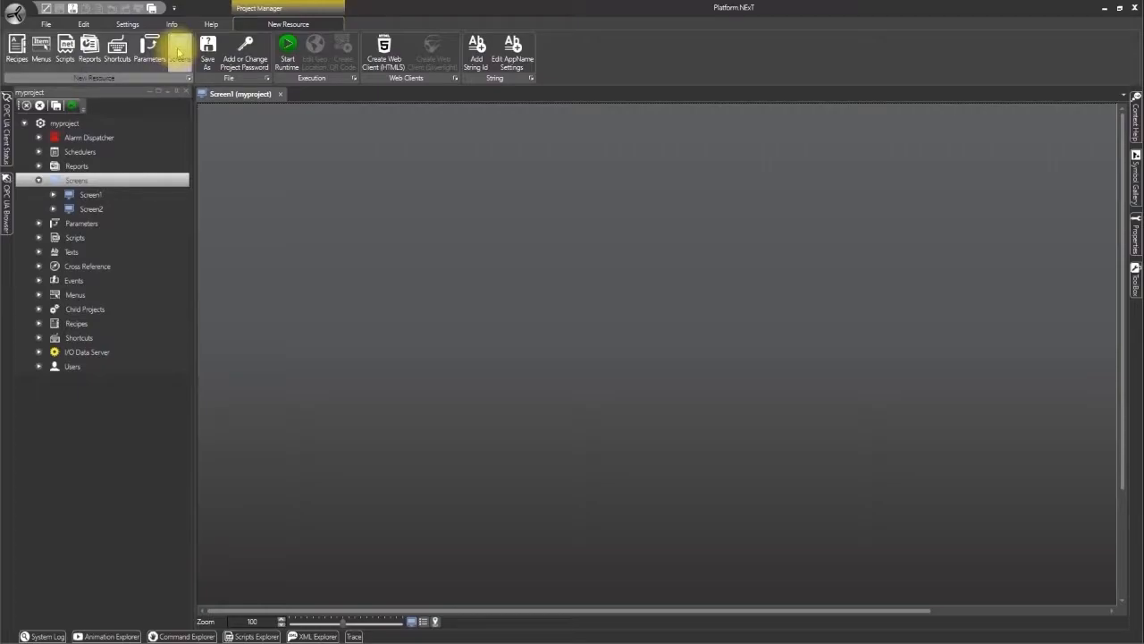
click(179, 46)
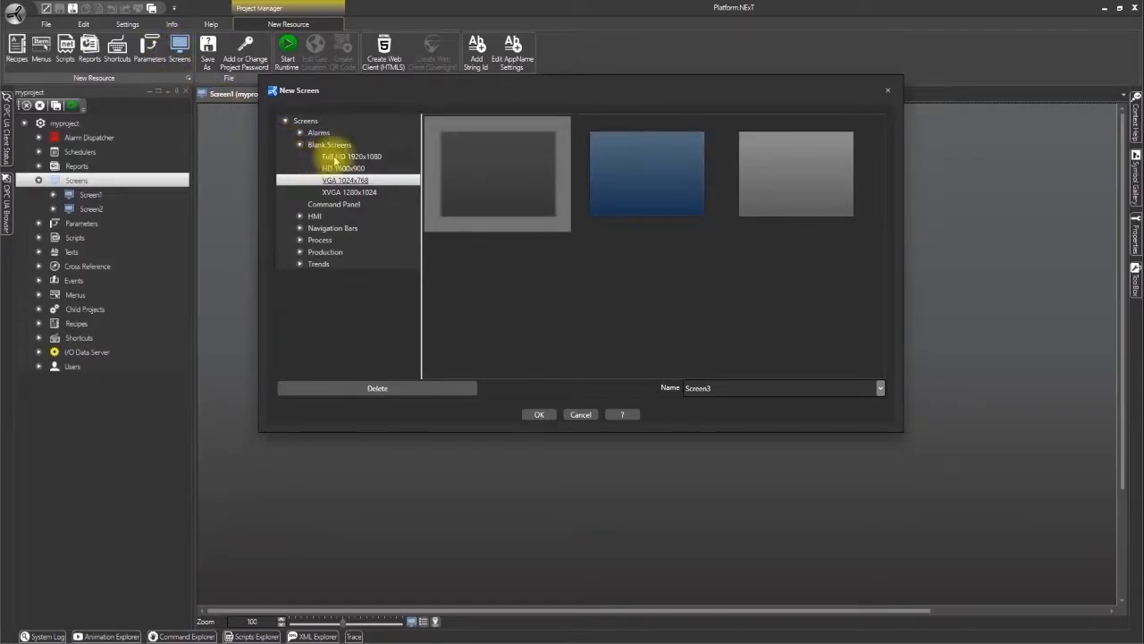
click(510, 222)
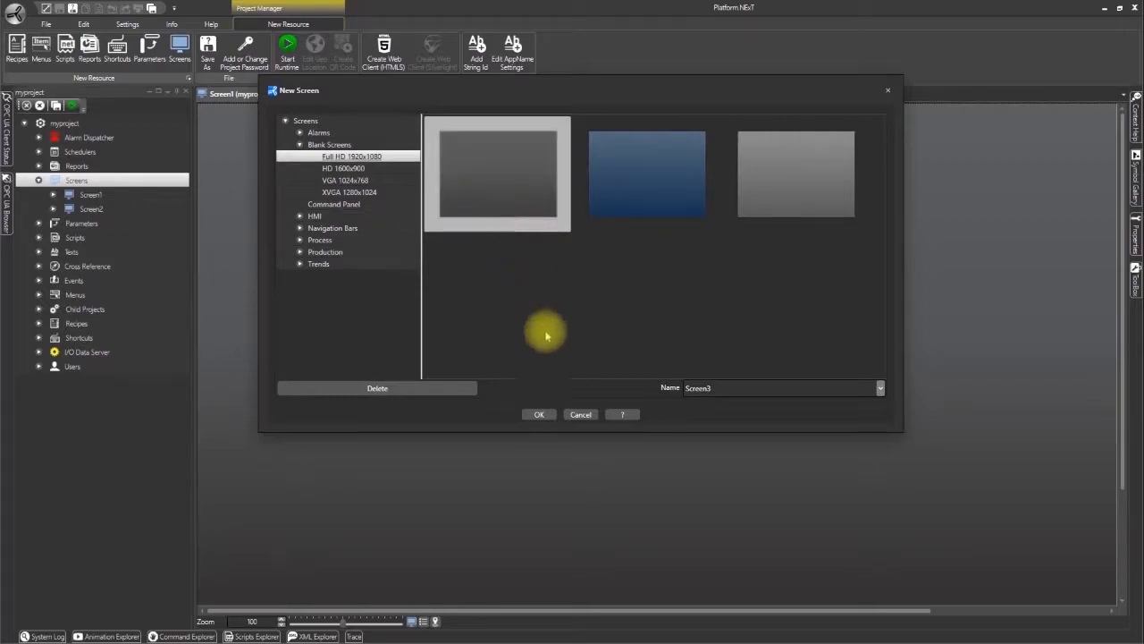
click(539, 414)
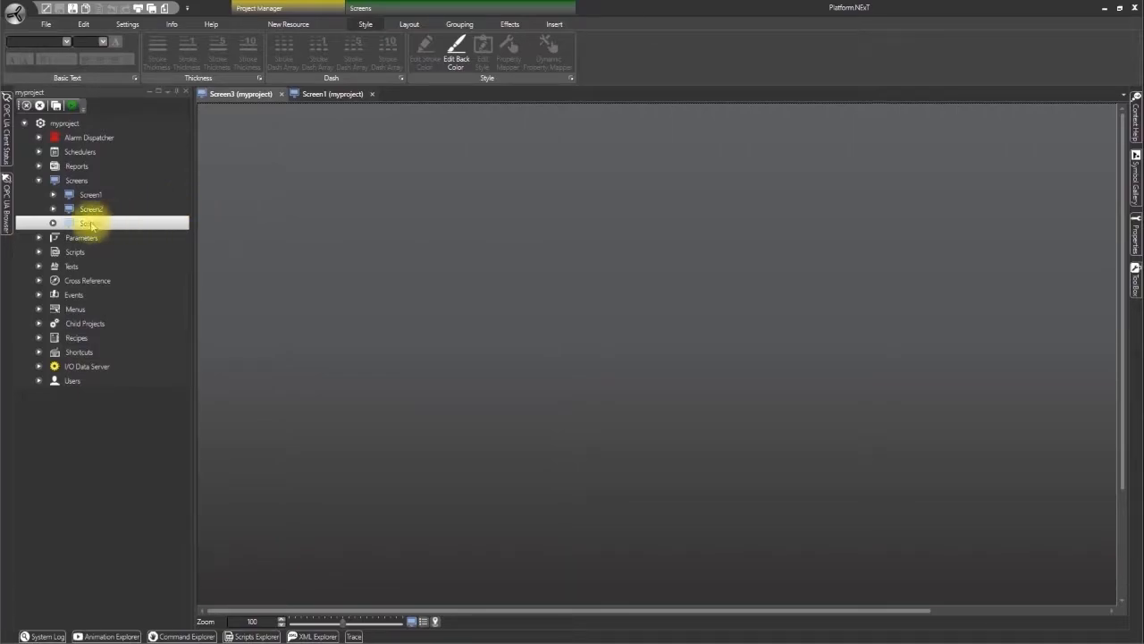
Open Screen1 for editing and show the Fans folder of the system symbol library.
click(93, 195)
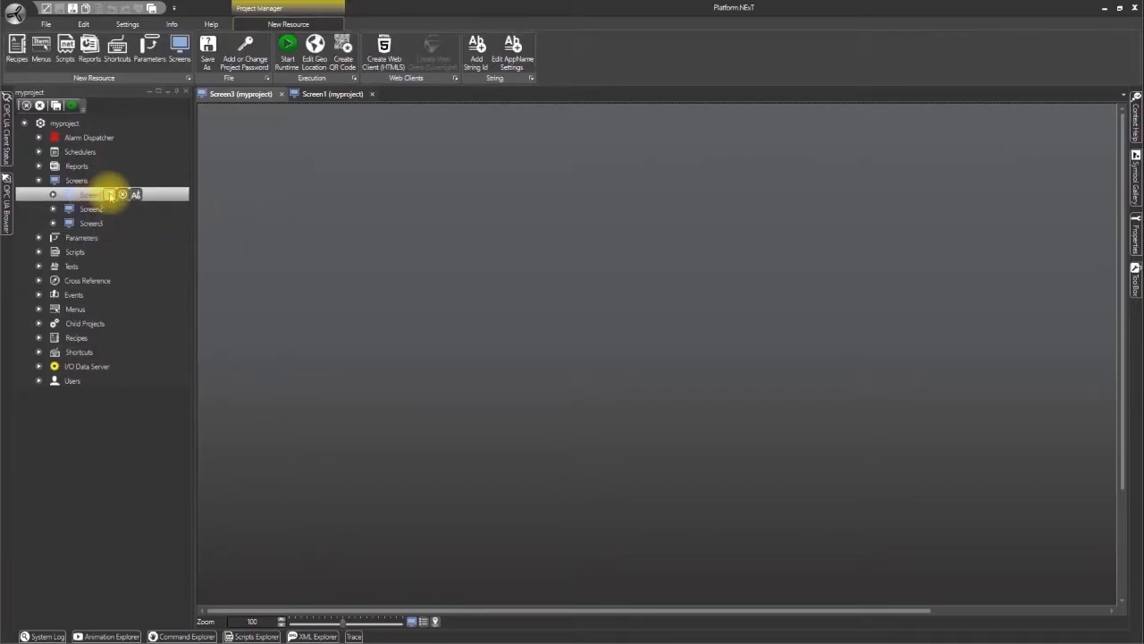
click(110, 195)
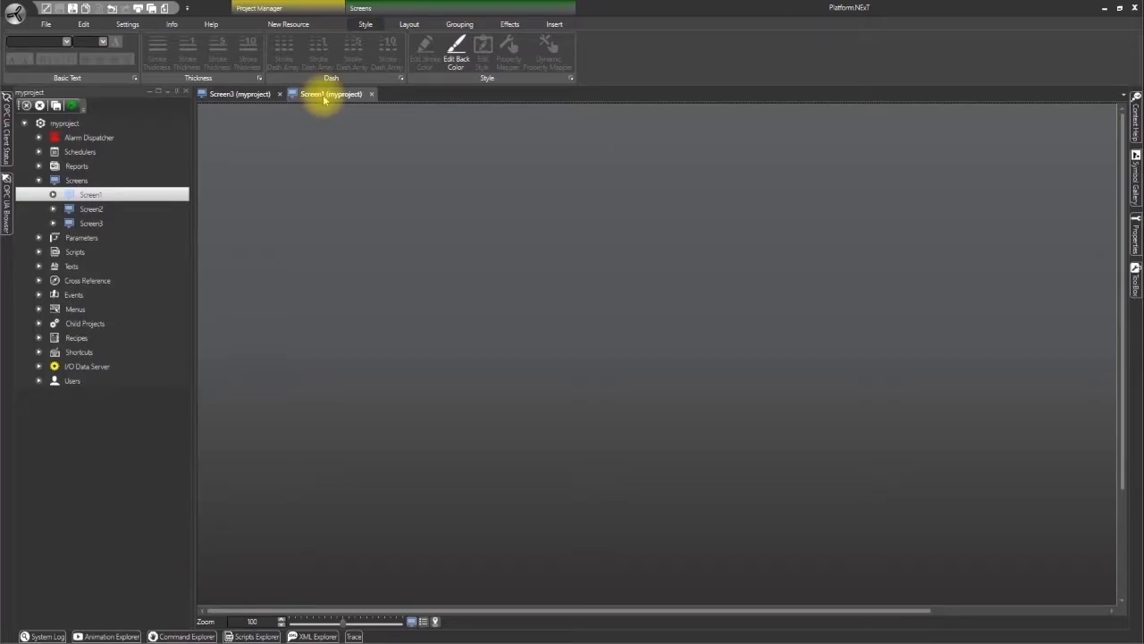
click(1135, 183)
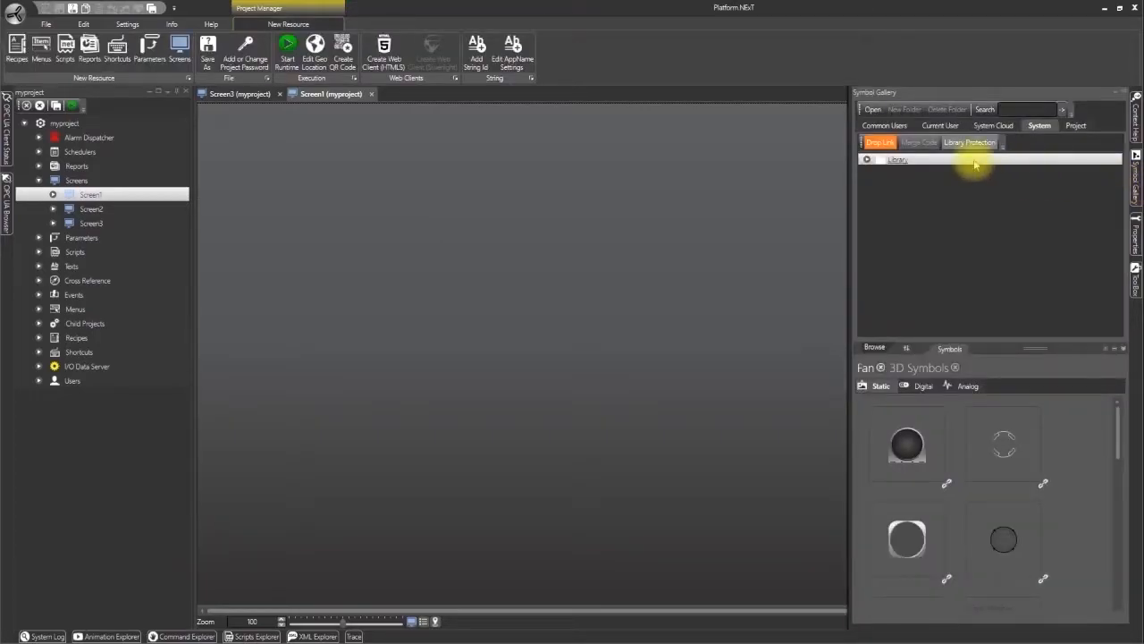
click(867, 159)
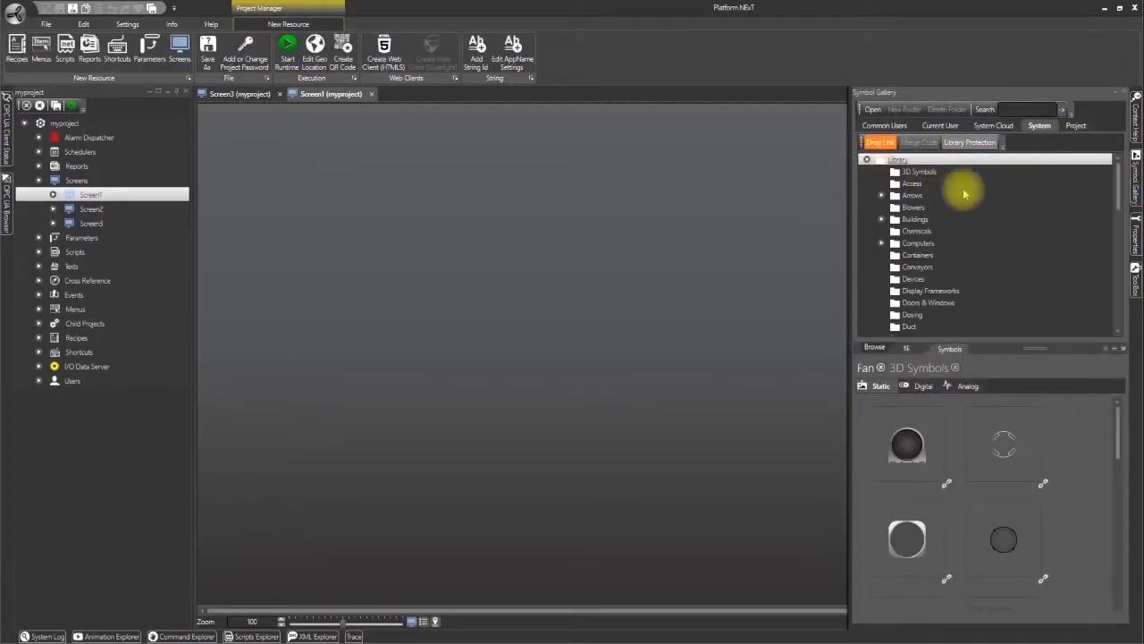
scroll(953, 197, down, 2)
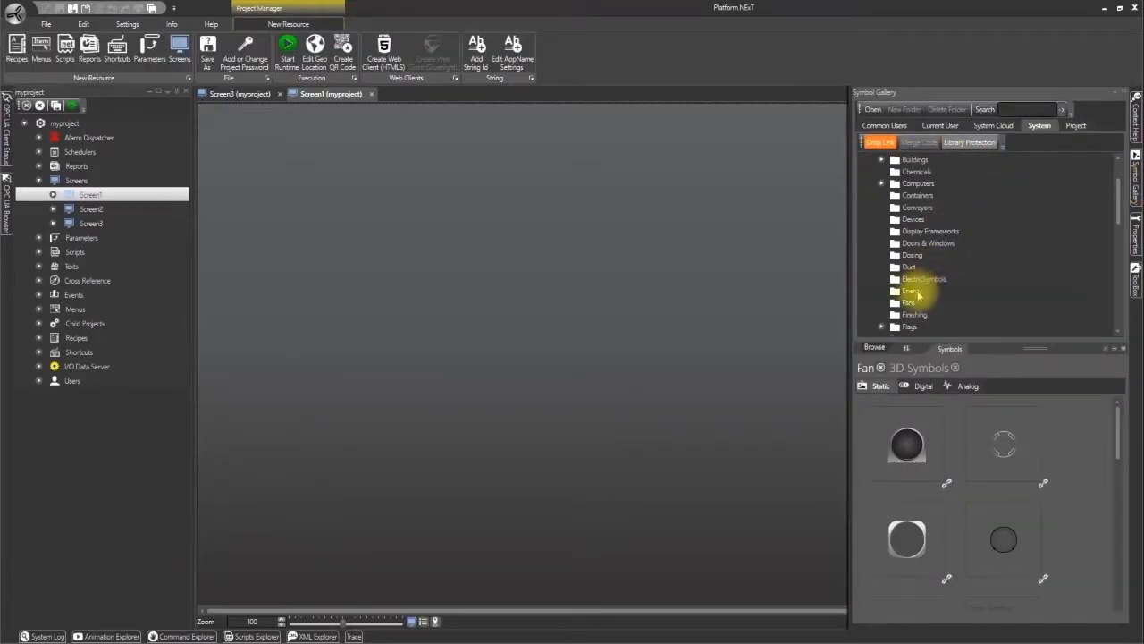
click(914, 304)
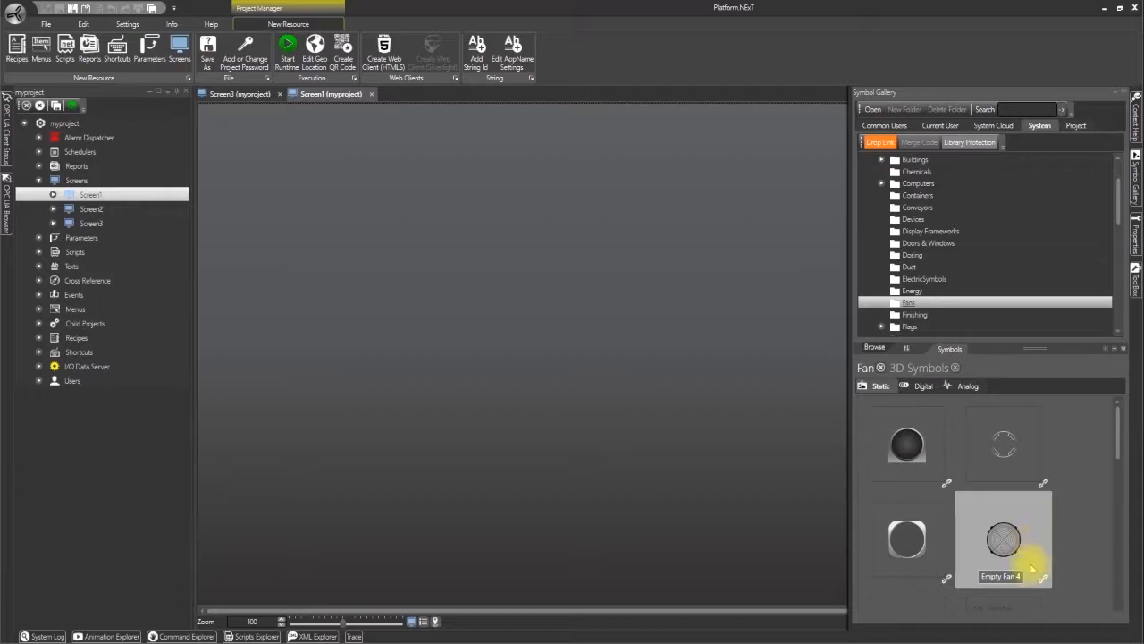
Enlarge the fan symbol thumbnails and preview the animation of the digital fan symbols.
mouse_move(1037, 615)
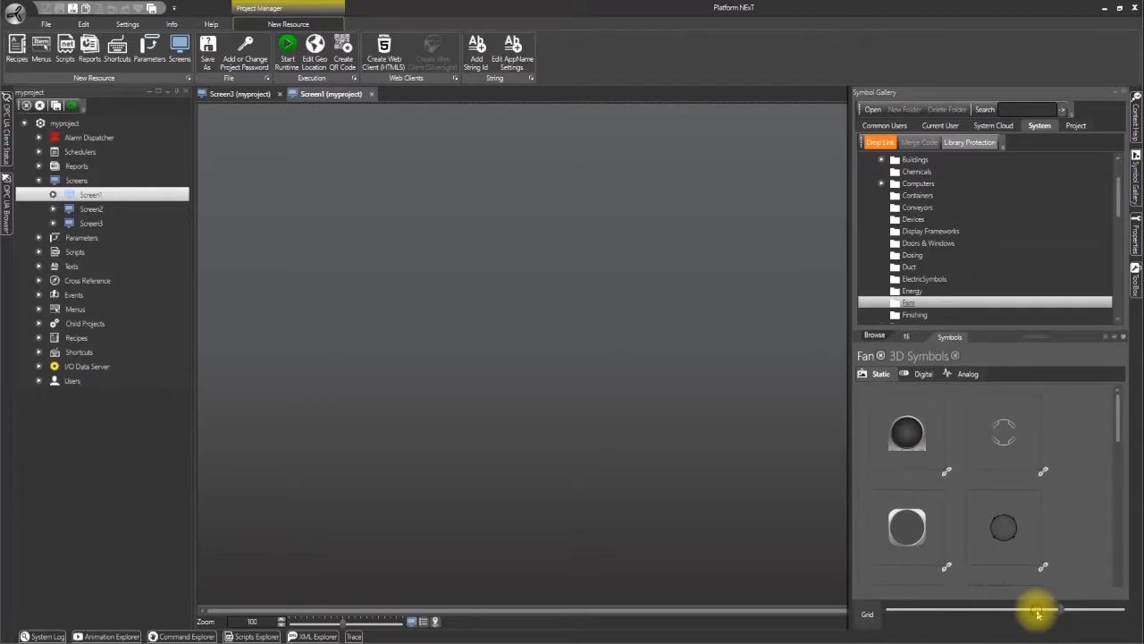
drag(1035, 611, 1085, 618)
drag(1117, 439, 1125, 556)
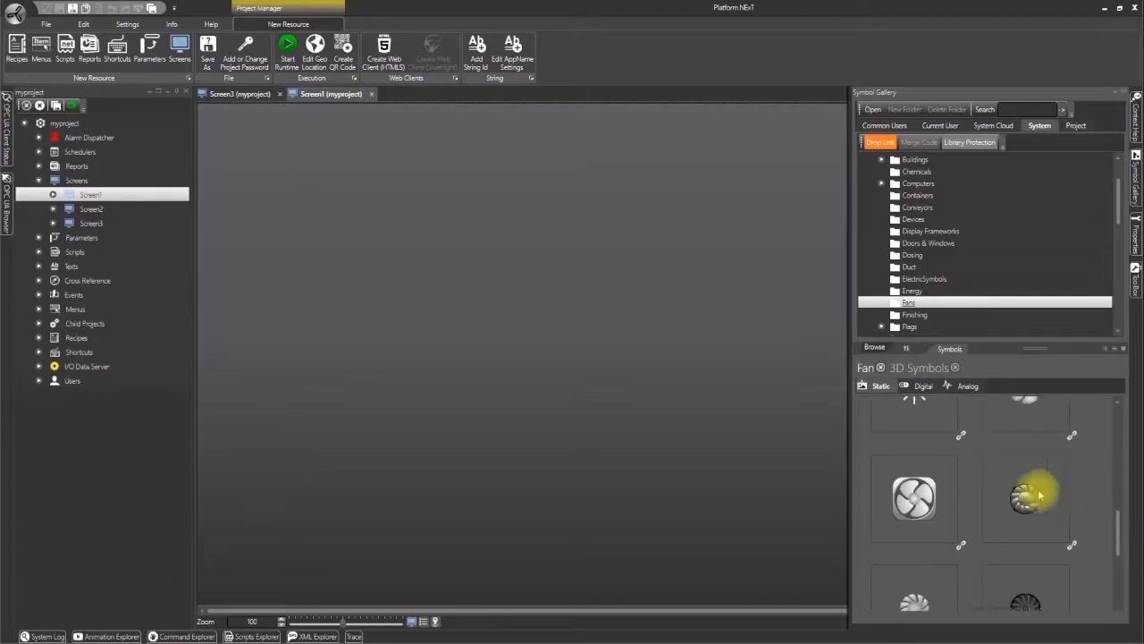
click(924, 388)
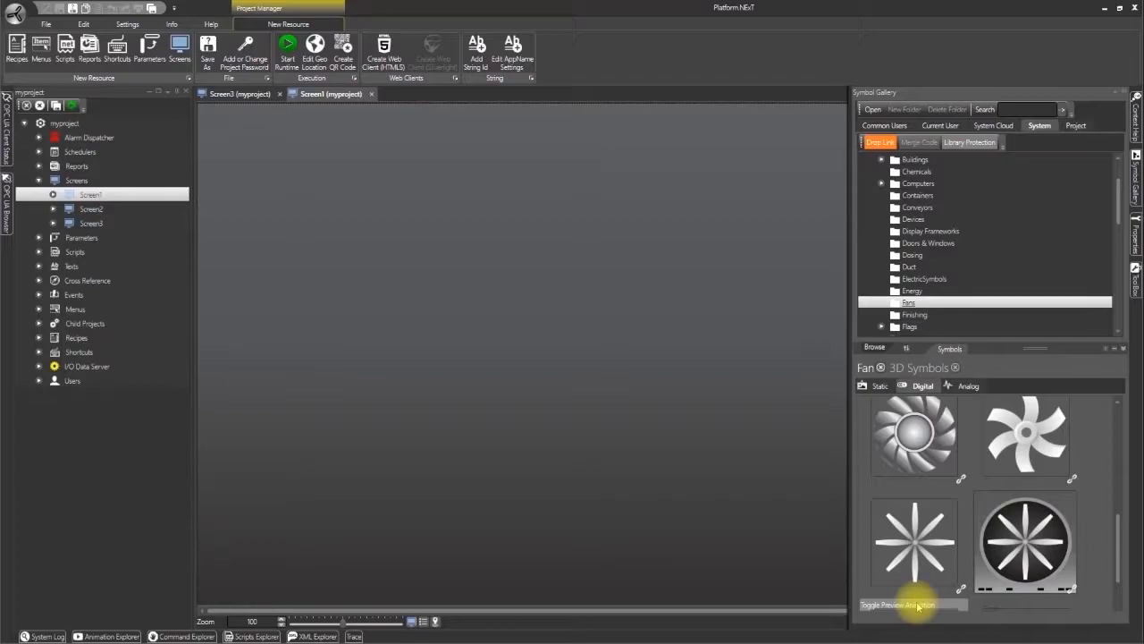
click(919, 606)
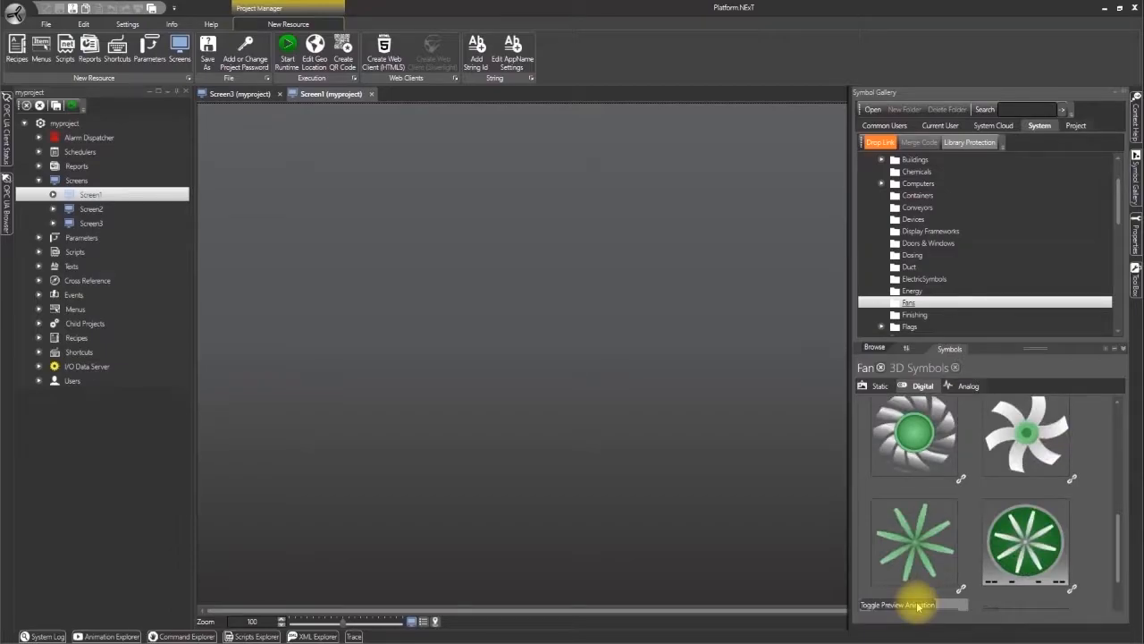
click(918, 607)
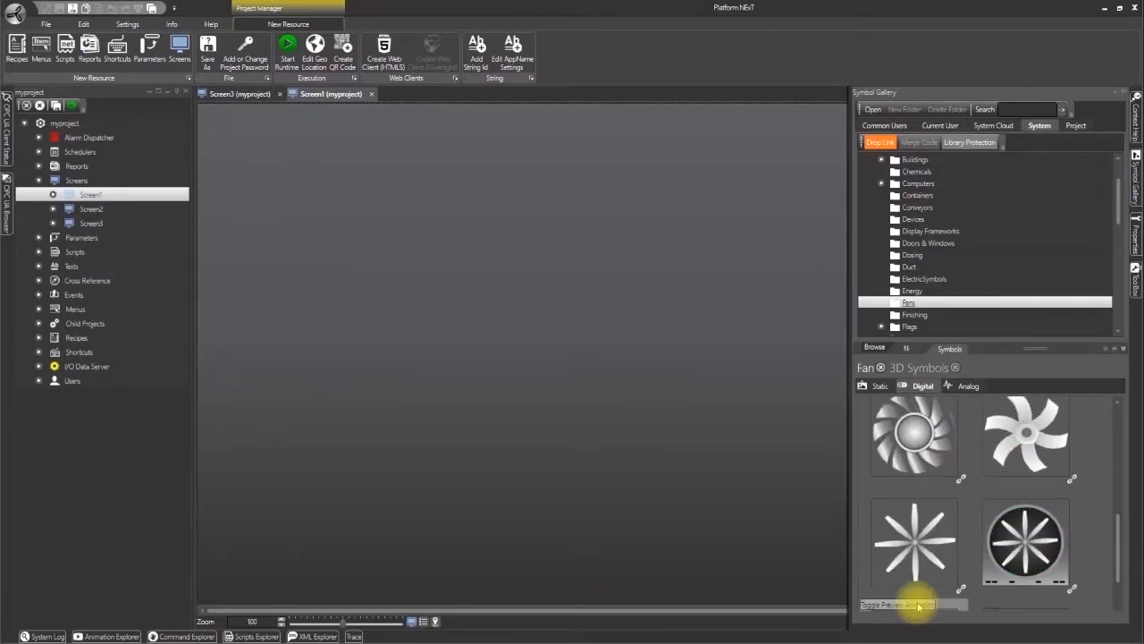
Place the framed six-blade digital fan symbol on Screen1 and enlarge it to about 199 by 203.
drag(1116, 547, 1114, 597)
drag(924, 575, 309, 235)
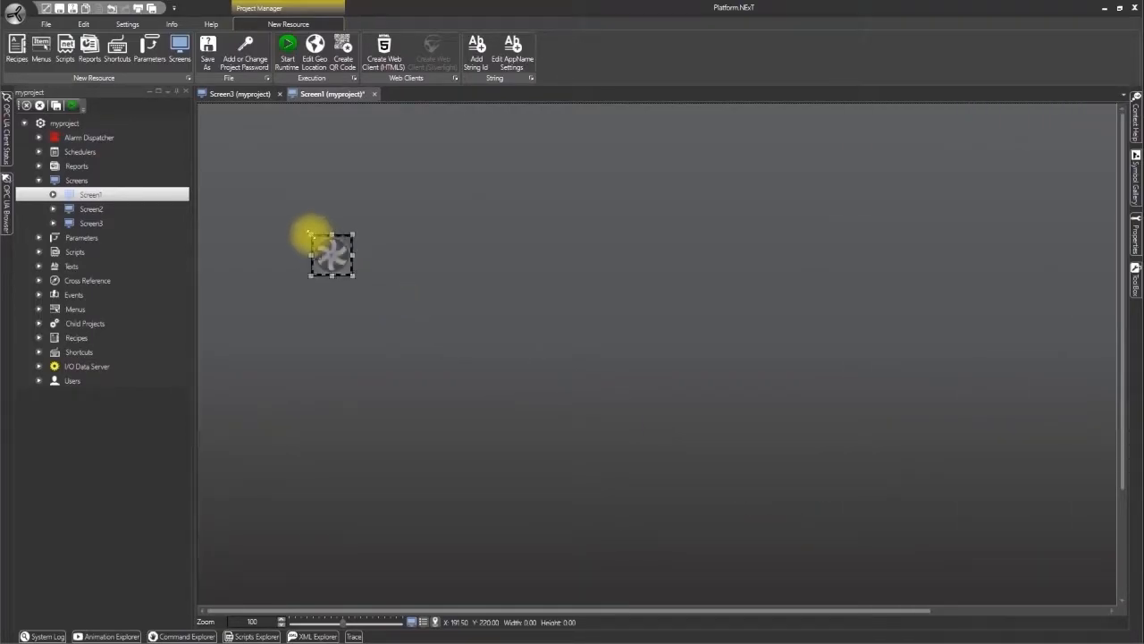
drag(351, 274, 430, 355)
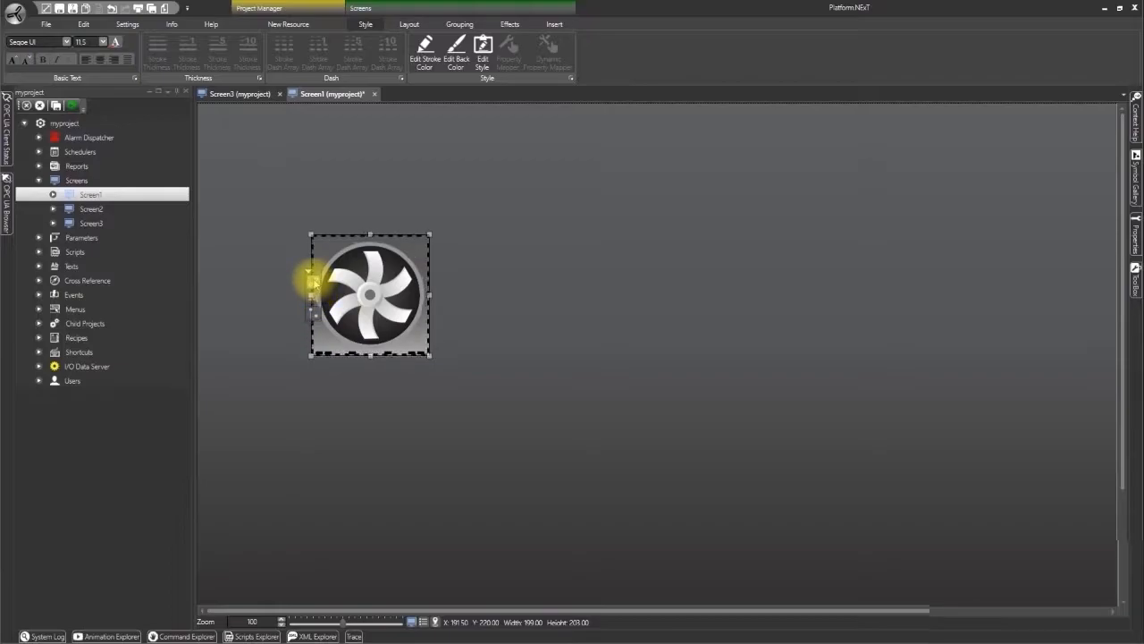
Link the fan symbol to the Boolean variable Tag1 of the project.
right_click(312, 282)
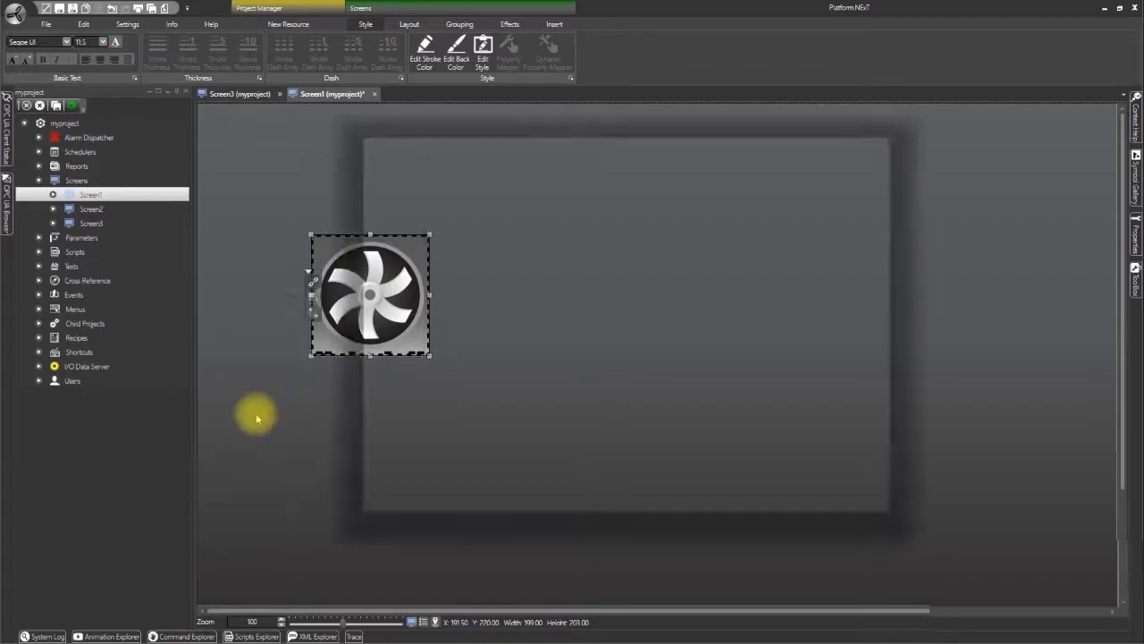
click(257, 415)
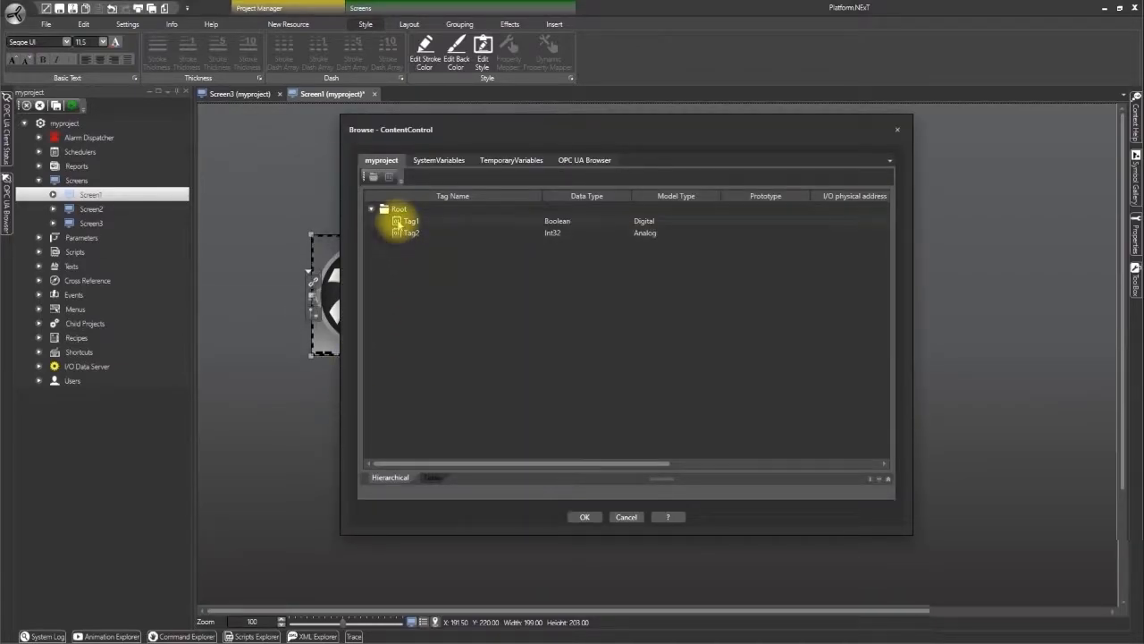
click(400, 221)
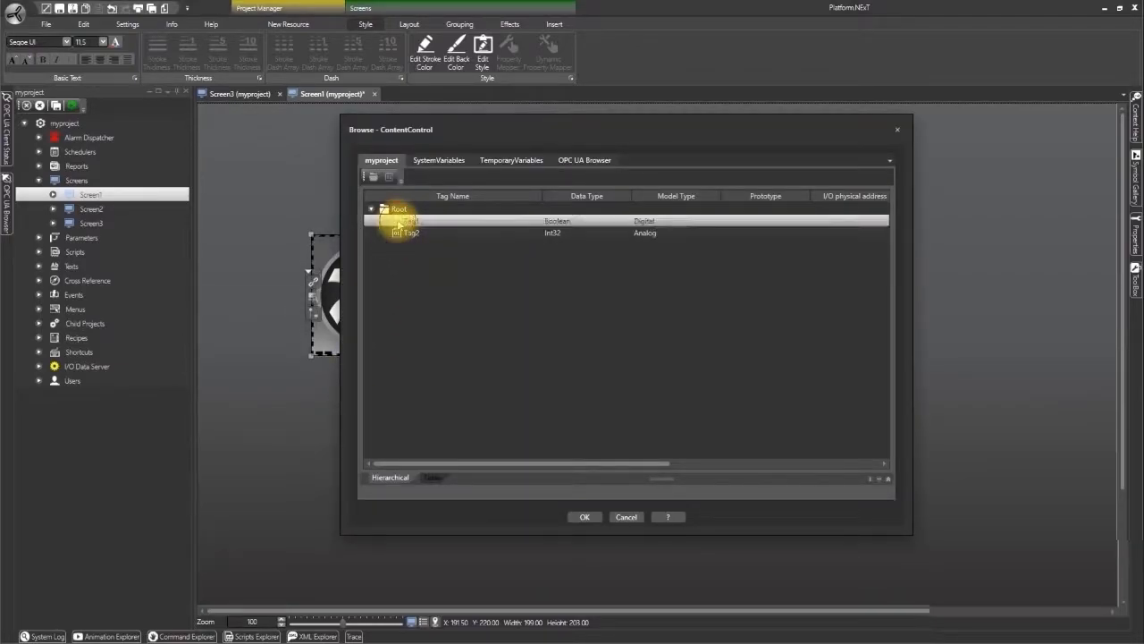
click(585, 517)
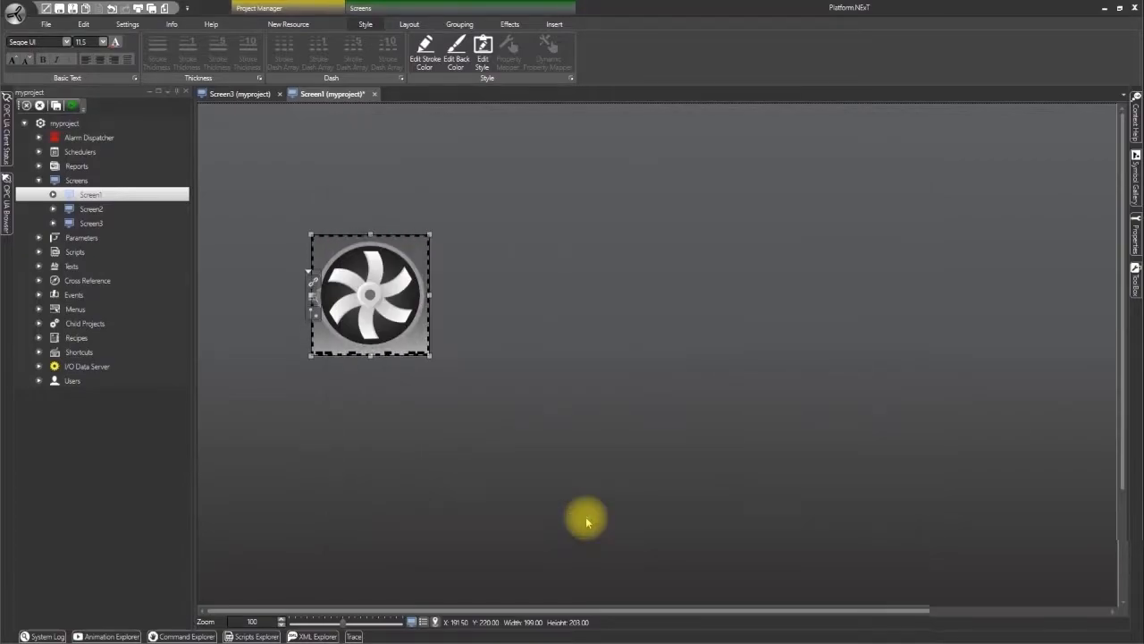
click(482, 432)
click(393, 304)
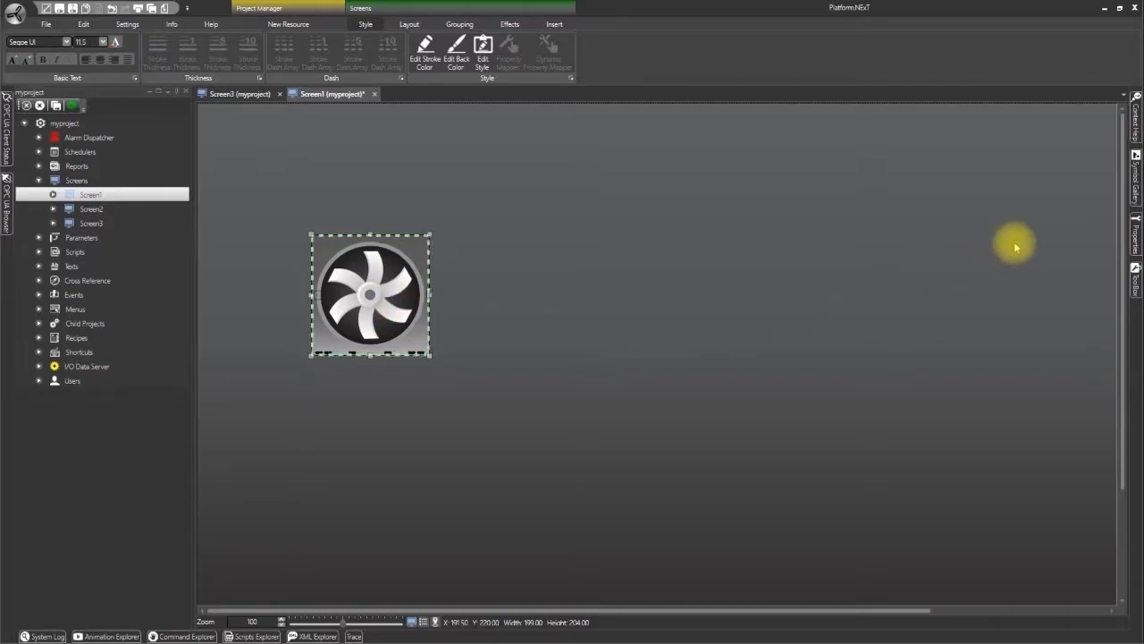
Place a Tally Selector 2 Pos switch beside the fan and enlarge it to about 154 by 211.
click(1135, 281)
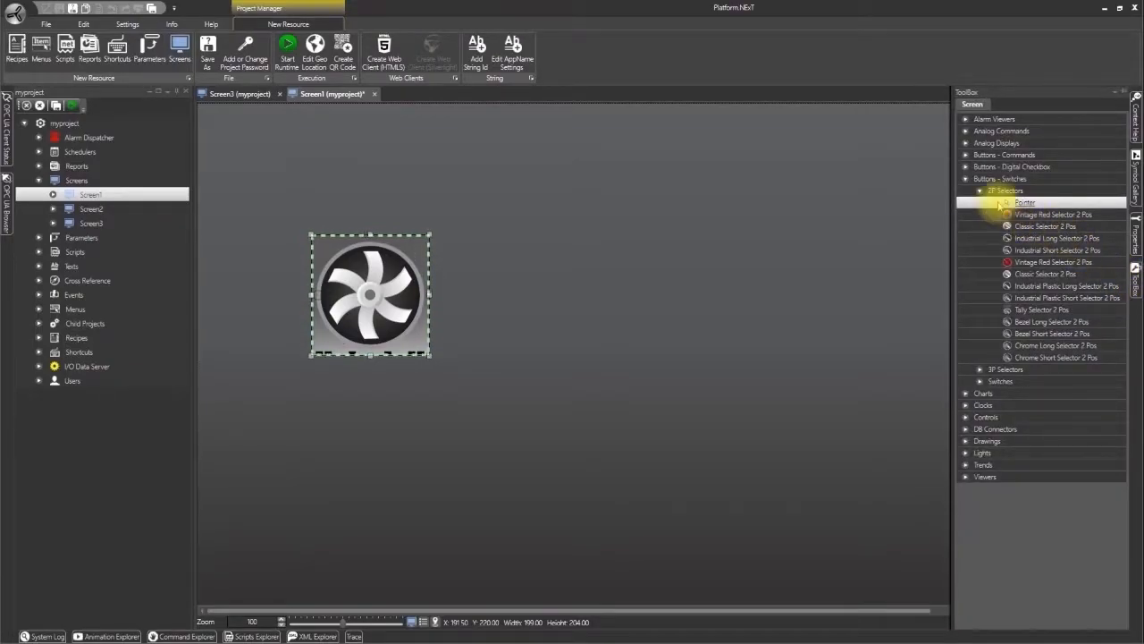
click(965, 167)
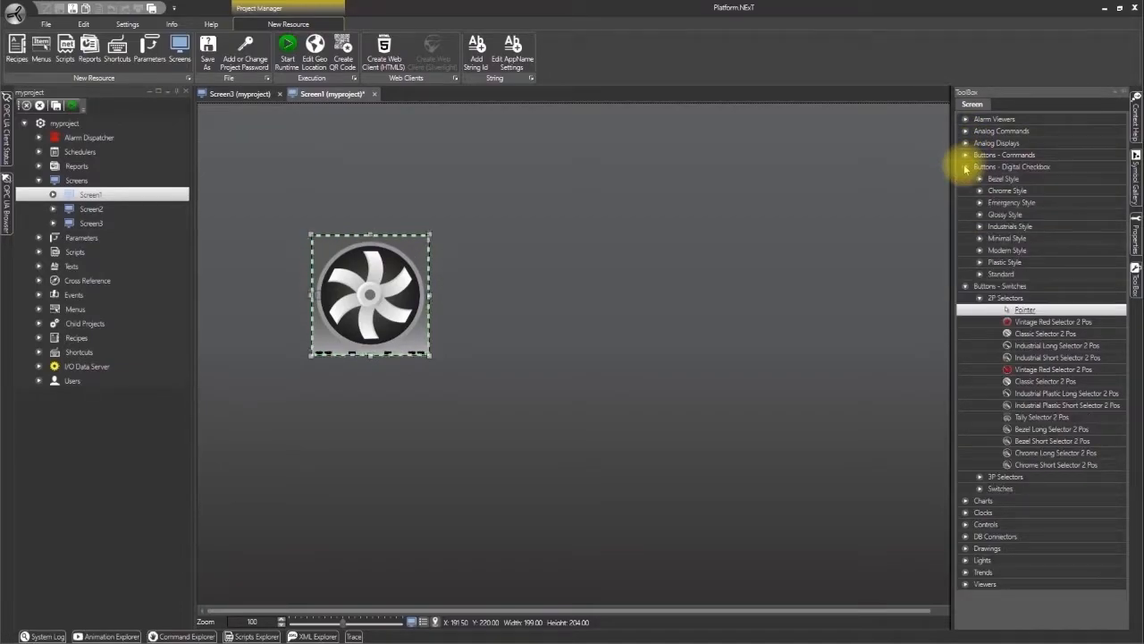
click(966, 167)
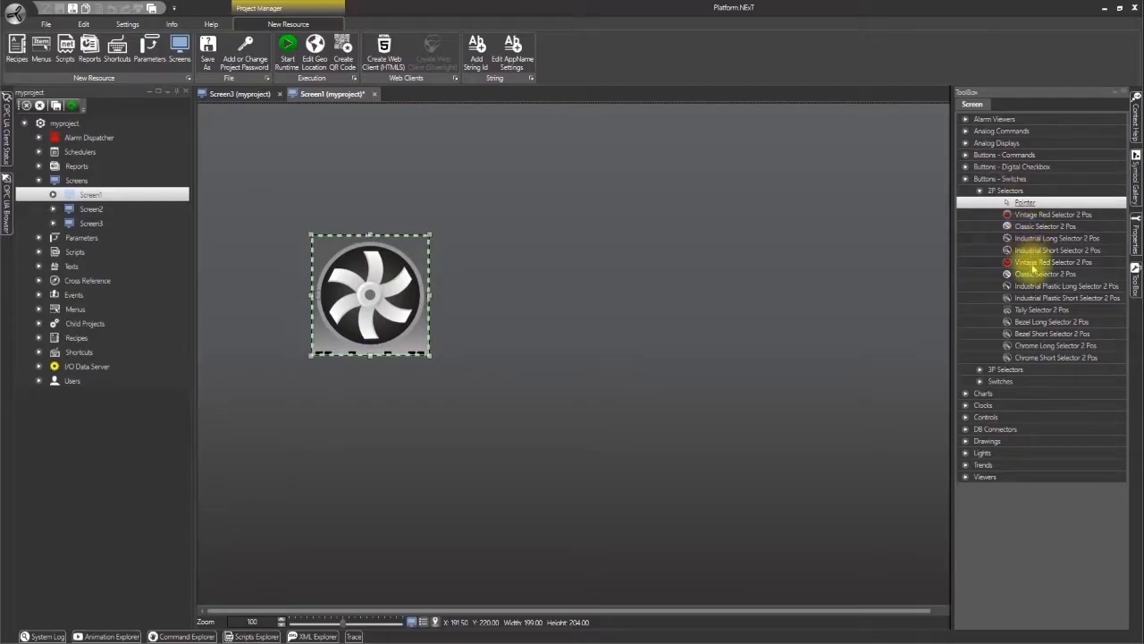
drag(1037, 309, 542, 240)
drag(585, 301, 634, 365)
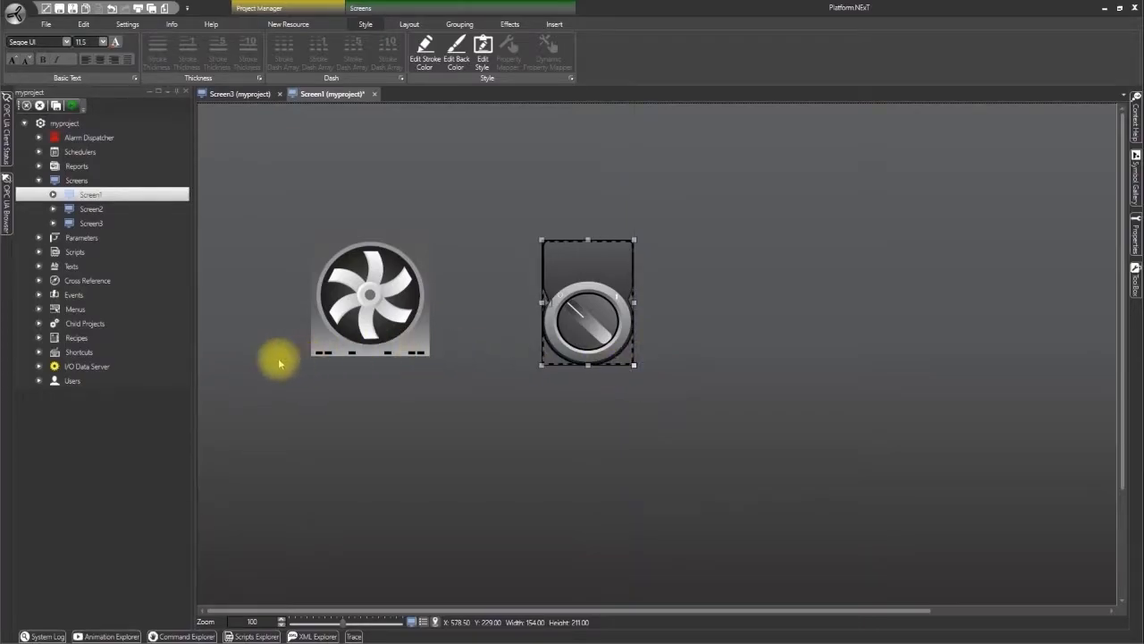
Assign Tag1 from the I/O Data Server's tag list to the two-position selector.
click(40, 370)
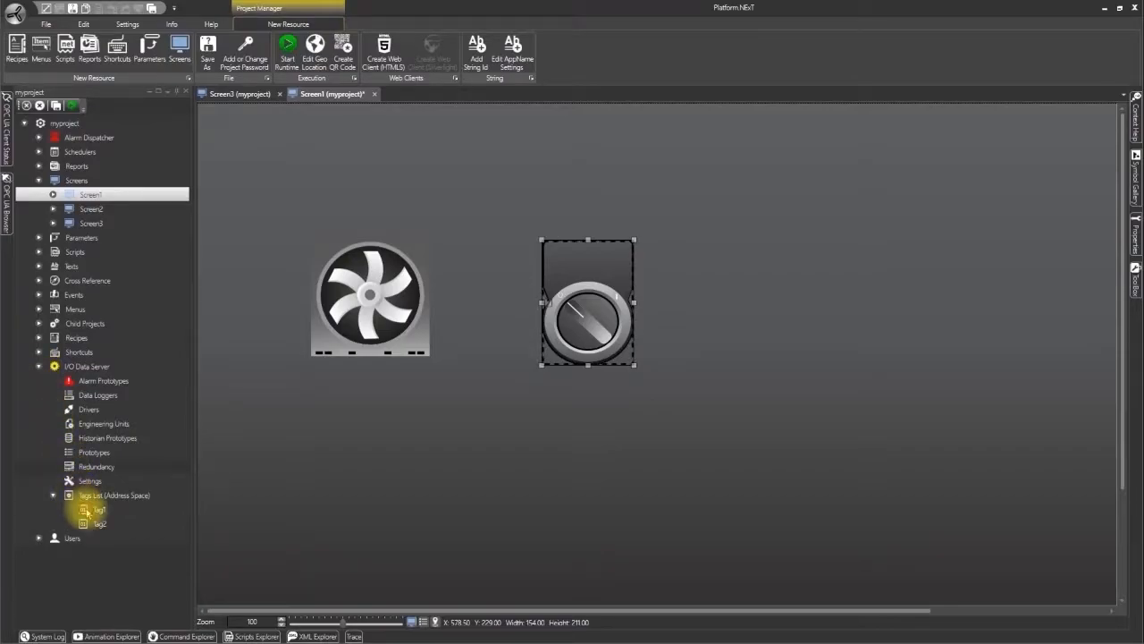
click(87, 511)
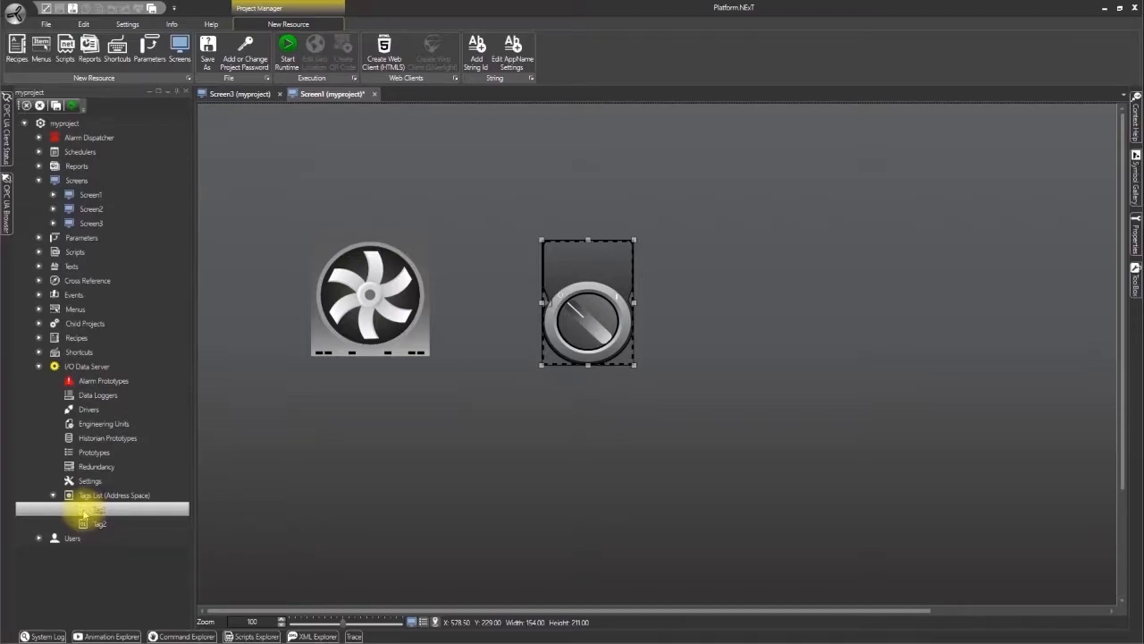
drag(84, 511, 587, 338)
click(587, 337)
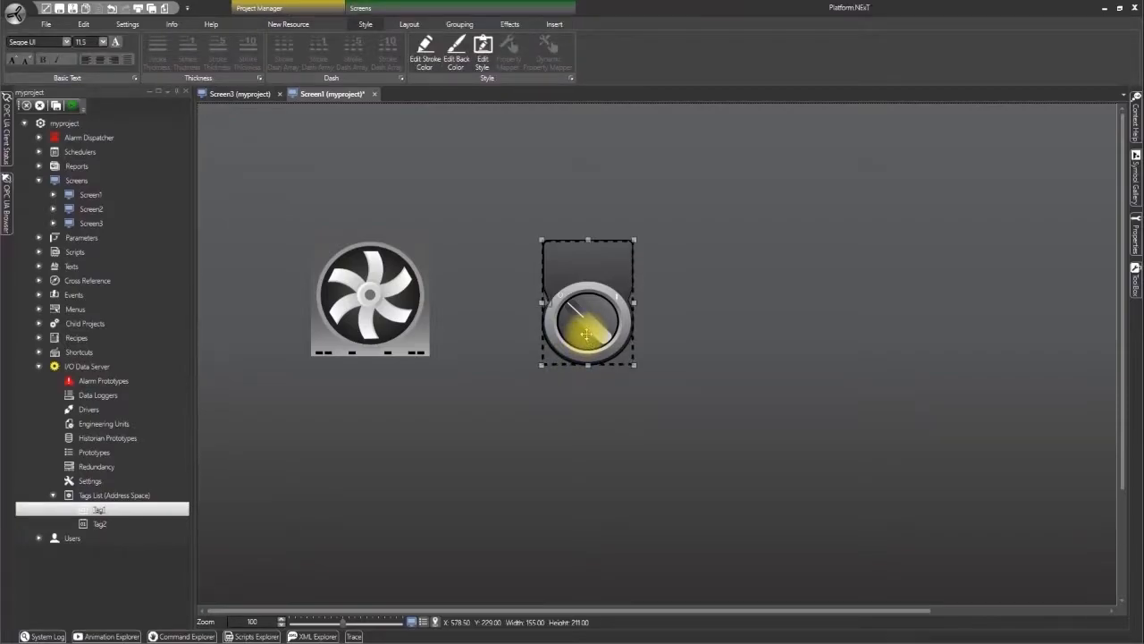
right_click(542, 295)
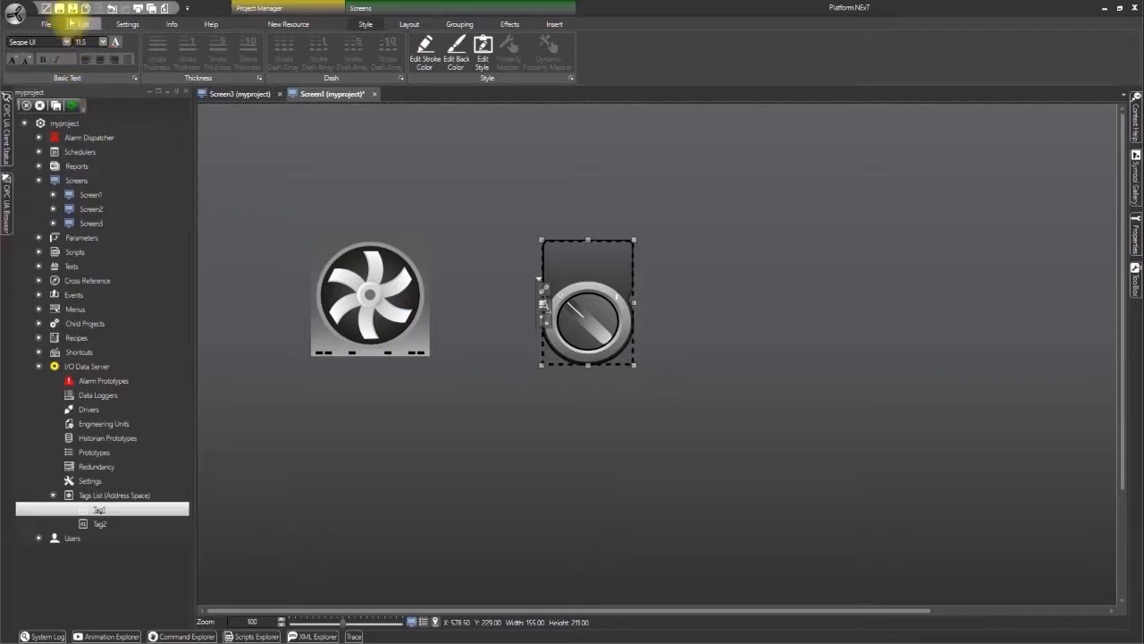
Save the project and start its runtime on Screen1.
click(56, 105)
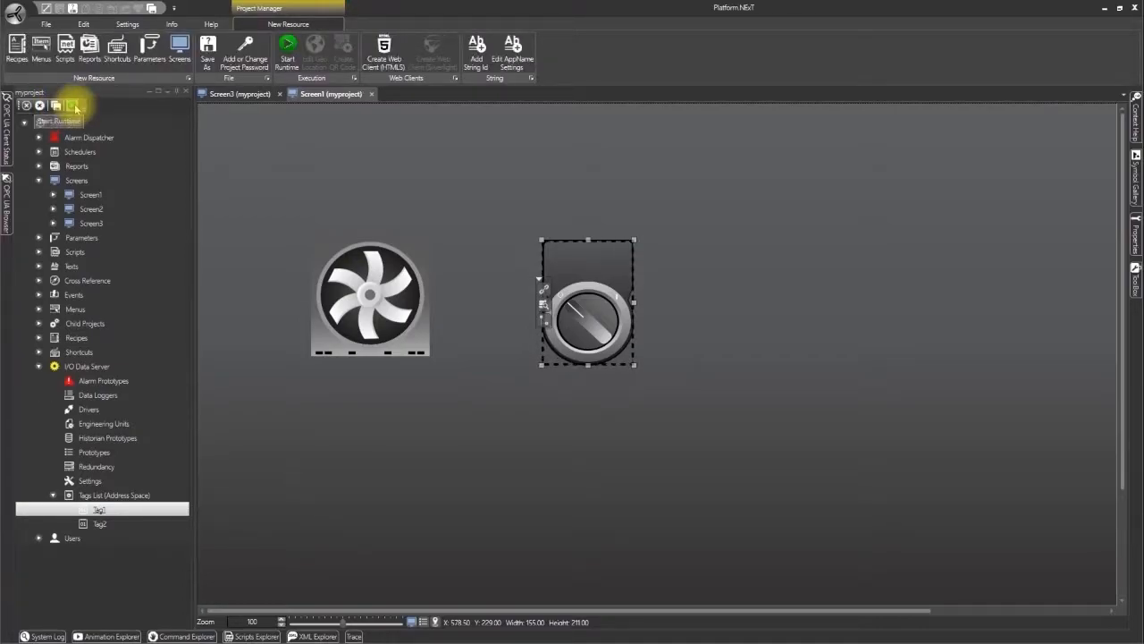
click(72, 106)
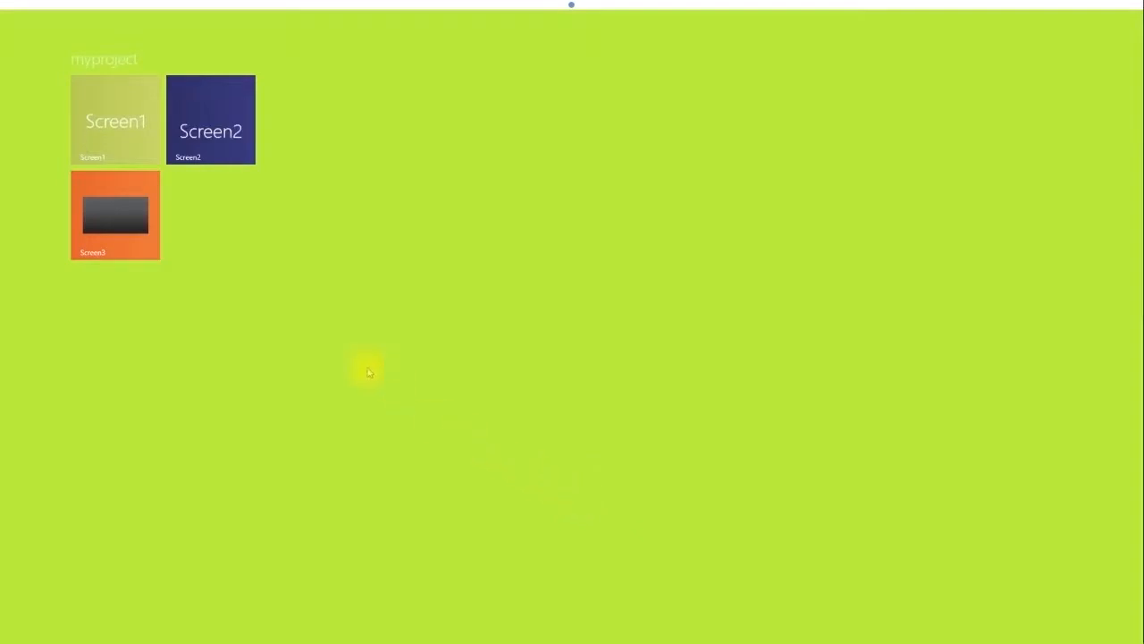
click(134, 131)
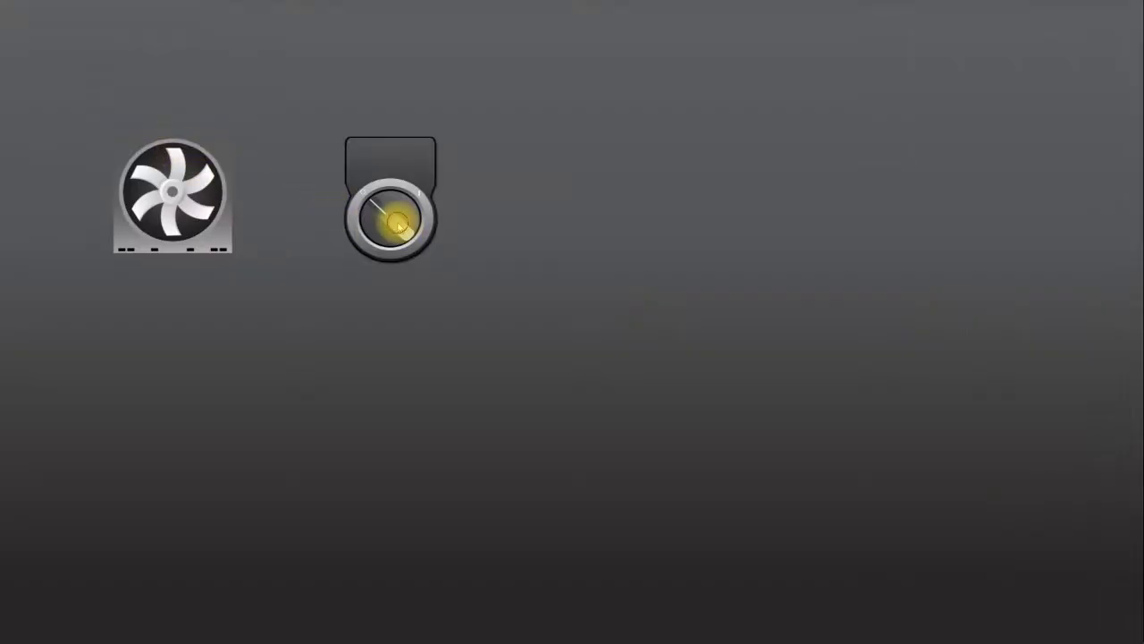
Test the link by switching the selector on and off twice in the running screen.
drag(398, 223, 399, 229)
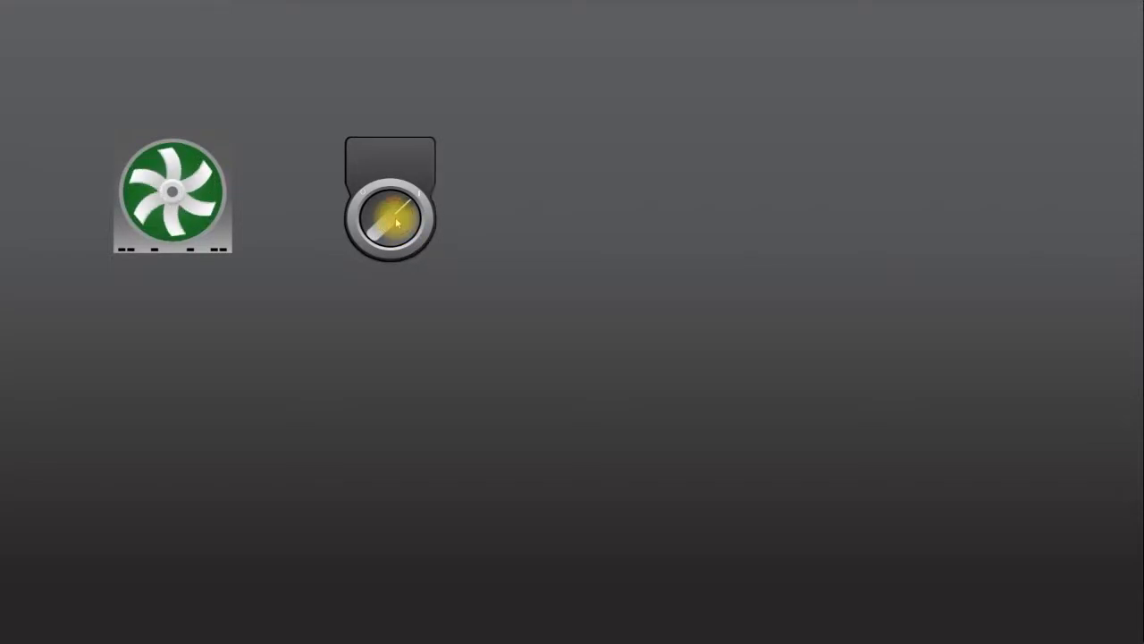
drag(396, 222, 397, 224)
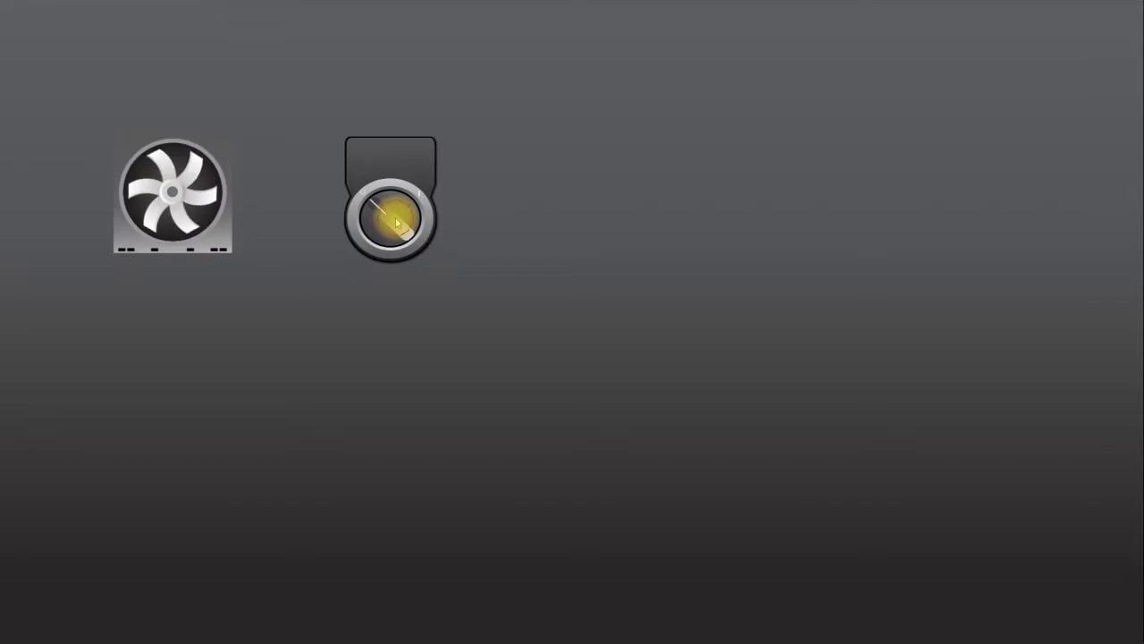
click(396, 222)
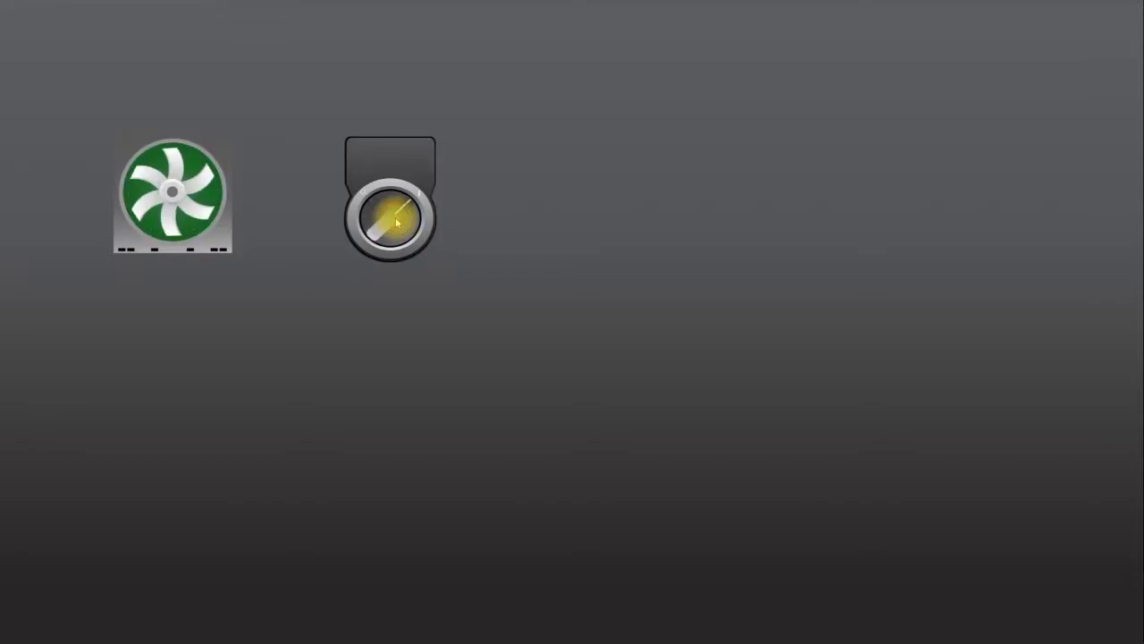
click(396, 222)
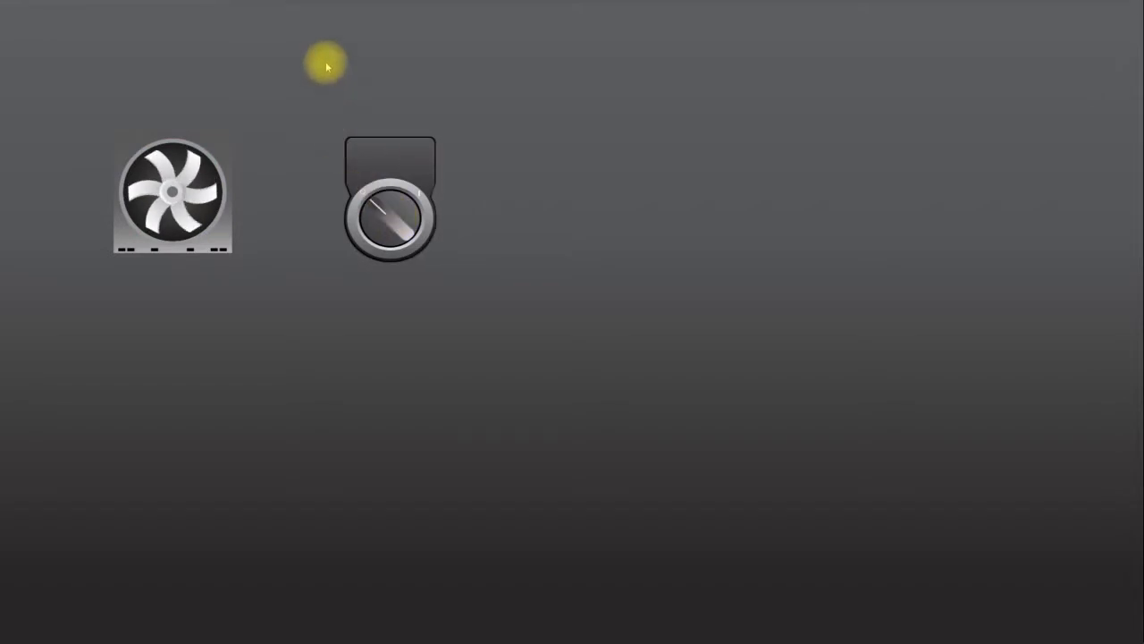